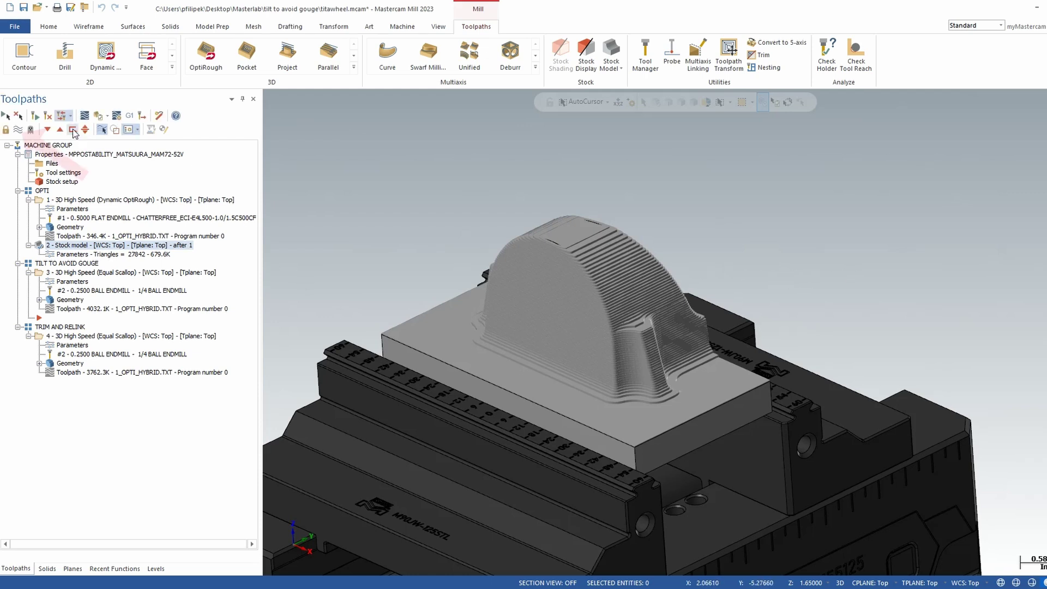
pyautogui.click(18, 130)
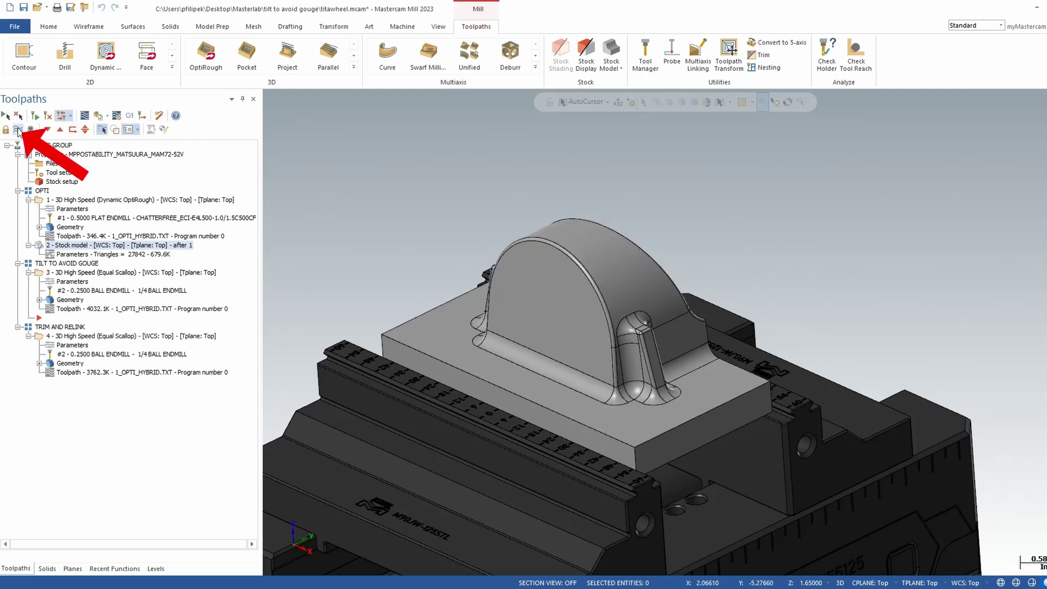
pyautogui.moveTo(573, 331)
pyautogui.mouseDown(button='middle')
pyautogui.moveTo(488, 266)
pyautogui.moveTo(477, 287)
pyautogui.moveTo(542, 287)
pyautogui.moveTo(546, 337)
pyautogui.mouseUp(button='middle')
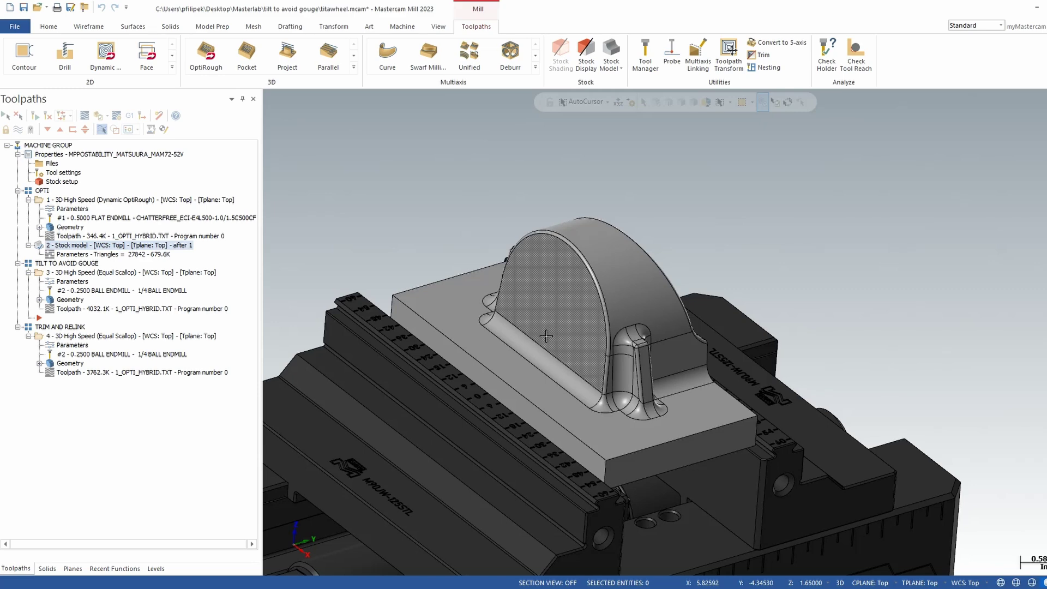
pyautogui.click(18, 129)
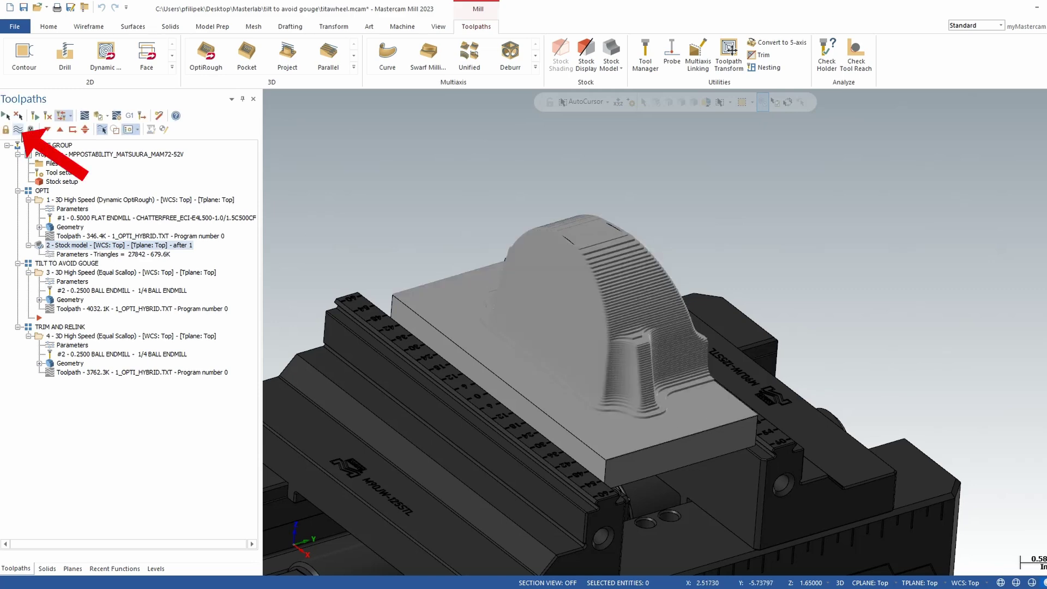
pyautogui.scroll(3, 617, 348)
pyautogui.moveTo(617, 347); pyautogui.dragTo(566, 316, button='middle')
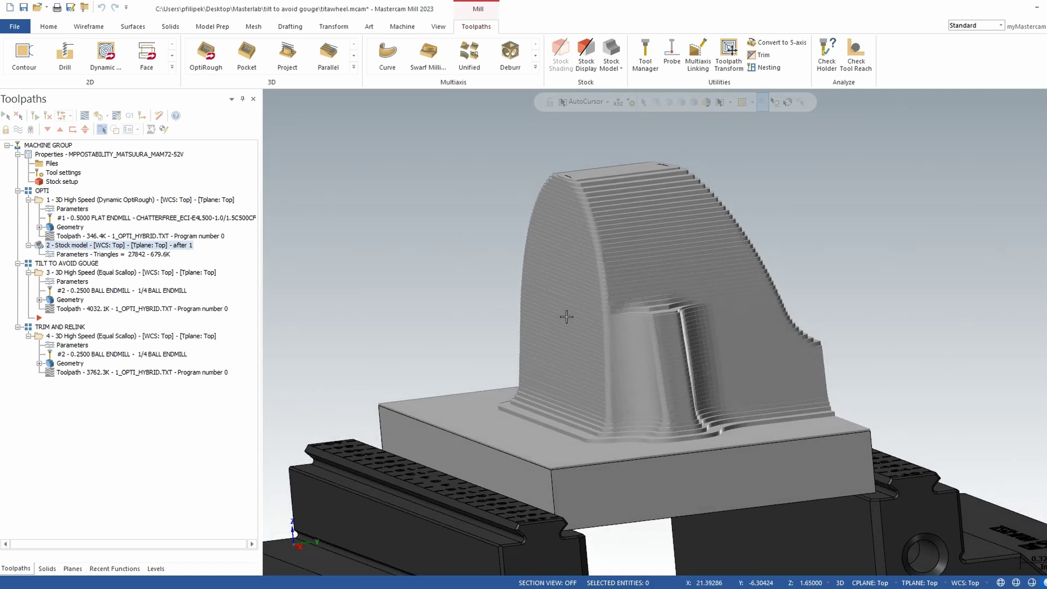
pyautogui.moveTo(665, 324); pyautogui.dragTo(690, 338, button='middle')
pyautogui.scroll(-2, 689, 347)
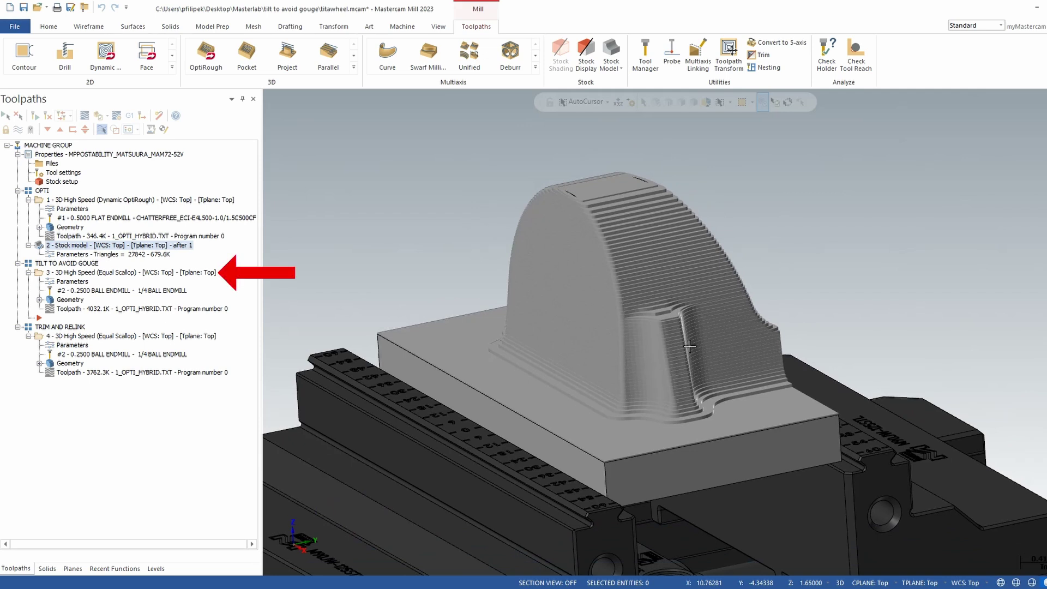
# - Backplot operation 3's Equal Scallop toolpath in the Right view, zooming and orbiting to inspect the holder
pyautogui.click(46, 276)
pyautogui.moveTo(416, 308); pyautogui.dragTo(488, 306, button='middle')
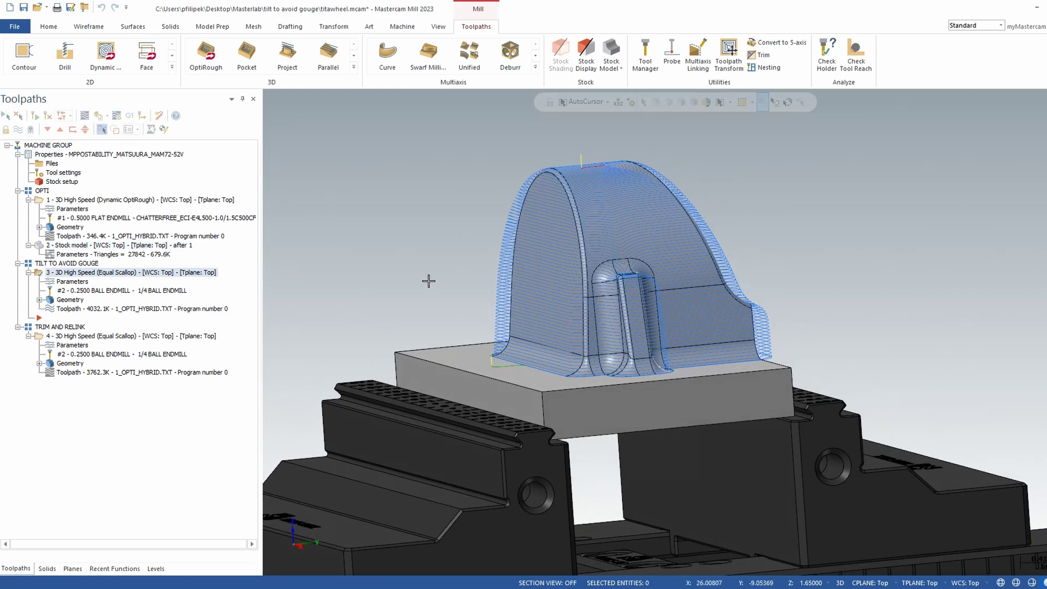
pyautogui.click(84, 116)
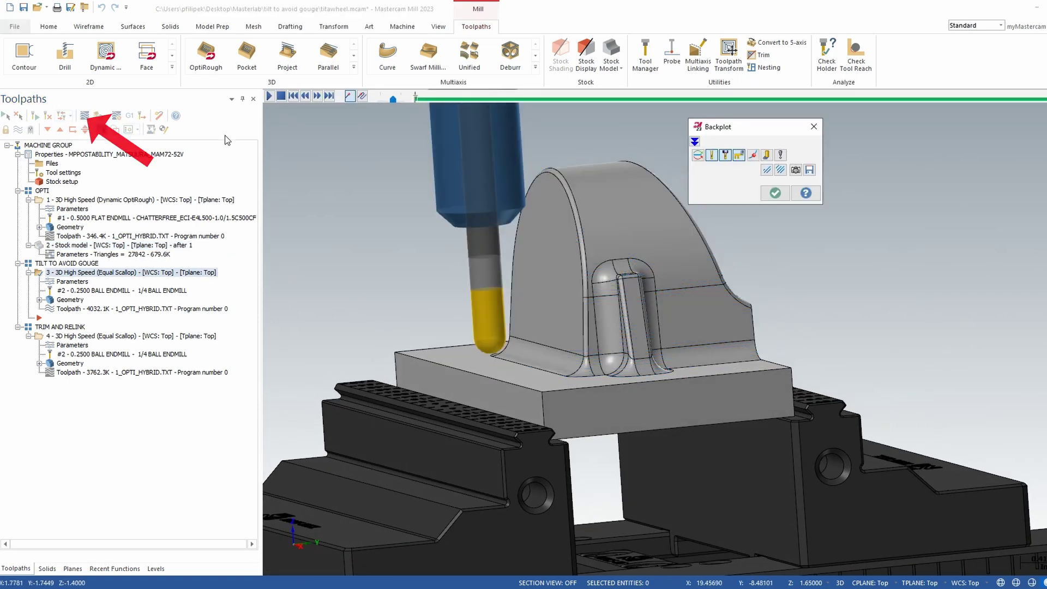
pyautogui.rightClick(822, 289)
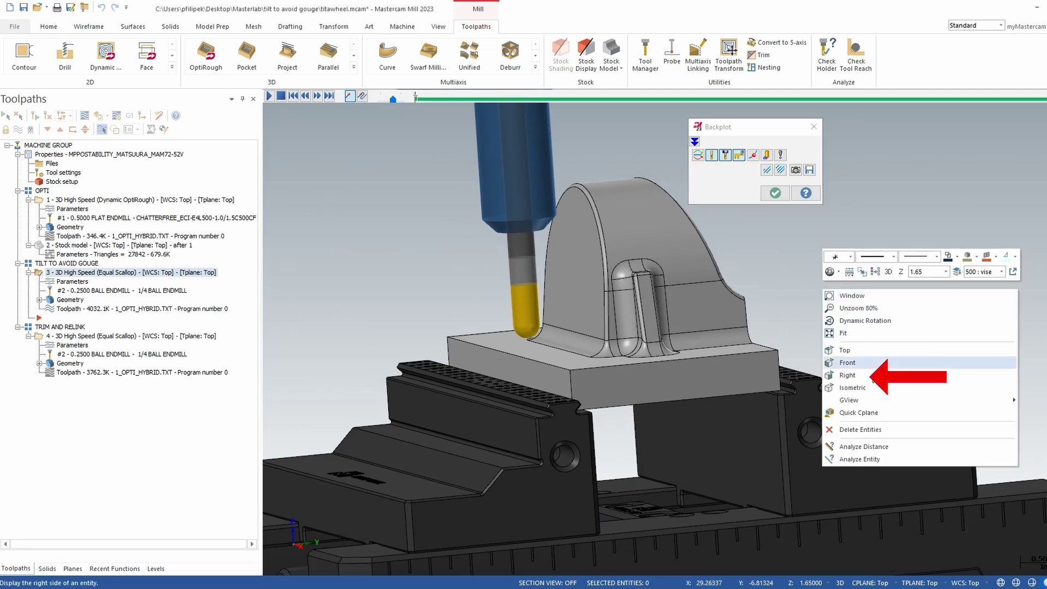
pyautogui.click(869, 379)
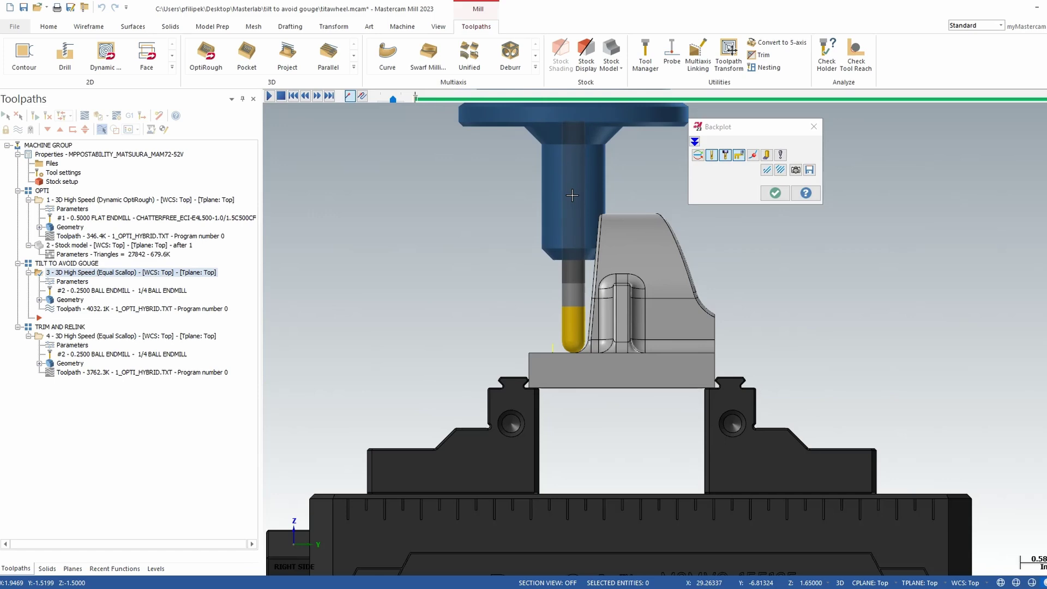
pyautogui.scroll(4, 610, 246)
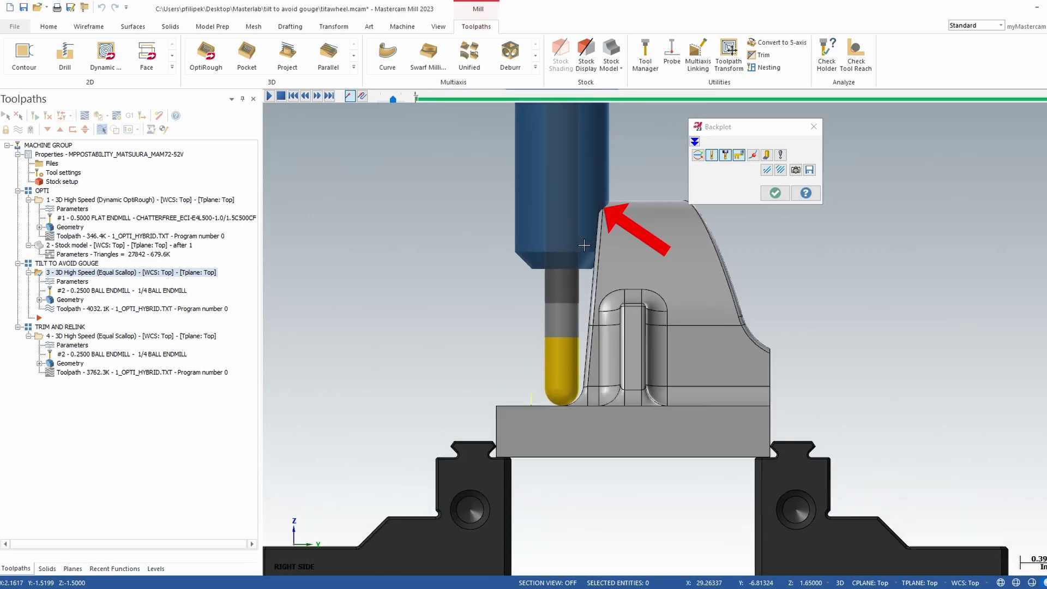
pyautogui.moveTo(609, 246); pyautogui.dragTo(601, 255, button='middle')
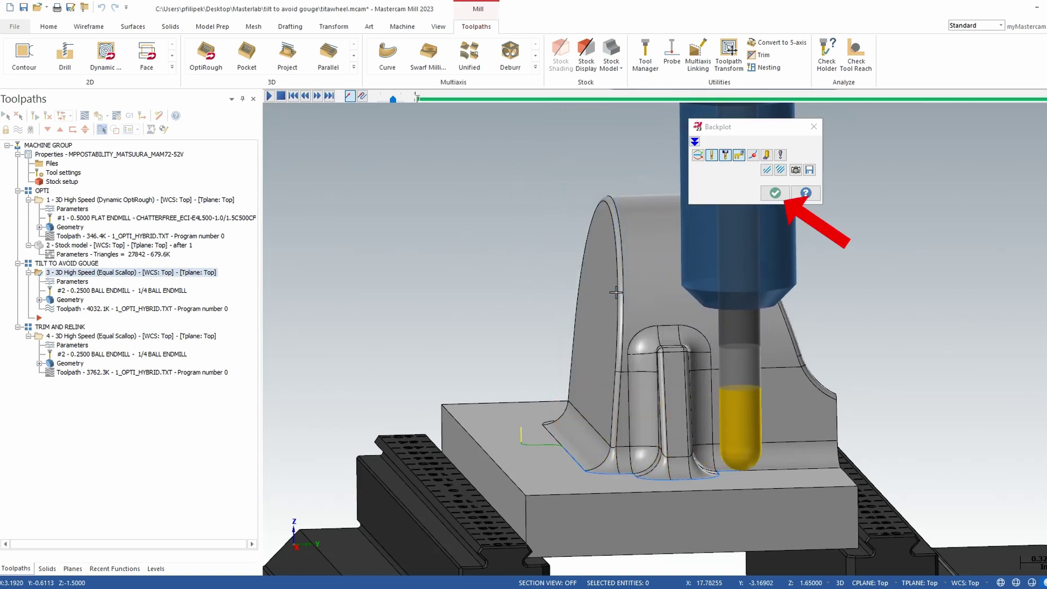
# - End the backplot to show the full operation 3 toolpath again
pyautogui.click(774, 193)
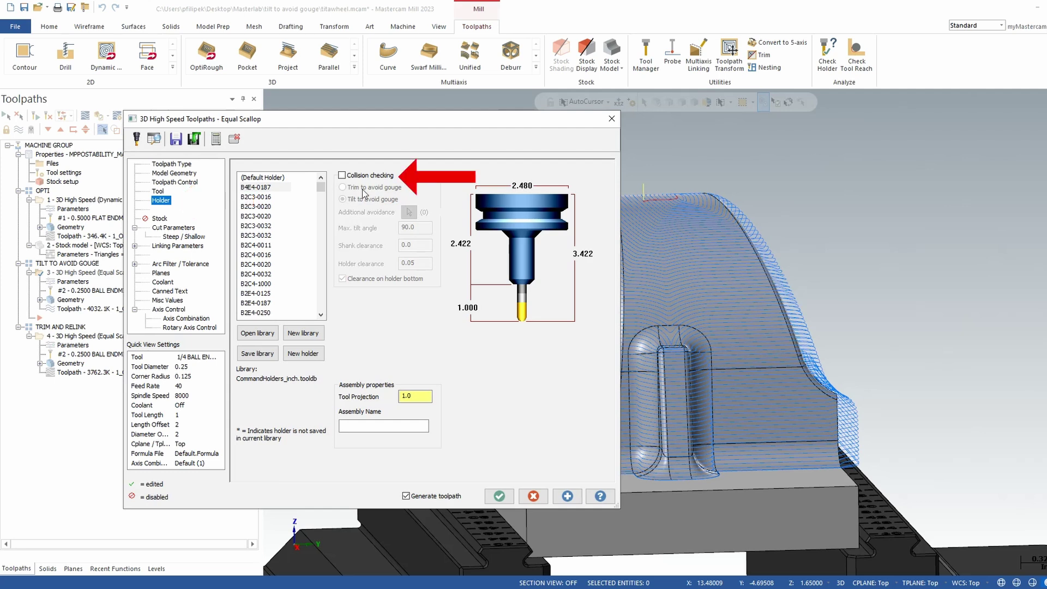
# - Turn on holder collision checking with Tilt to avoid gouge and 90.0 max tilt, then accept
pyautogui.click(341, 176)
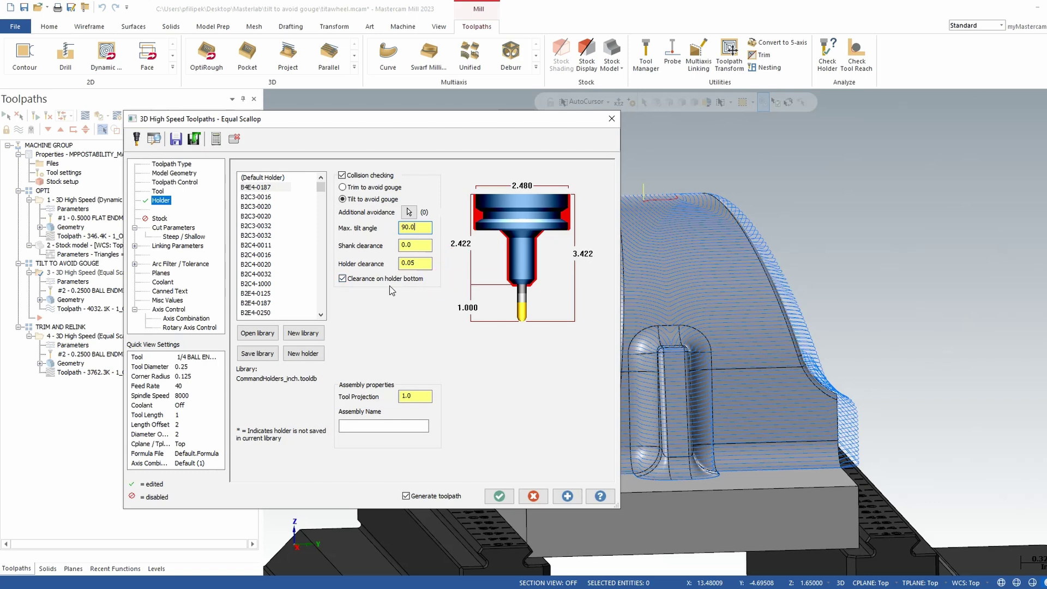
pyautogui.click(502, 498)
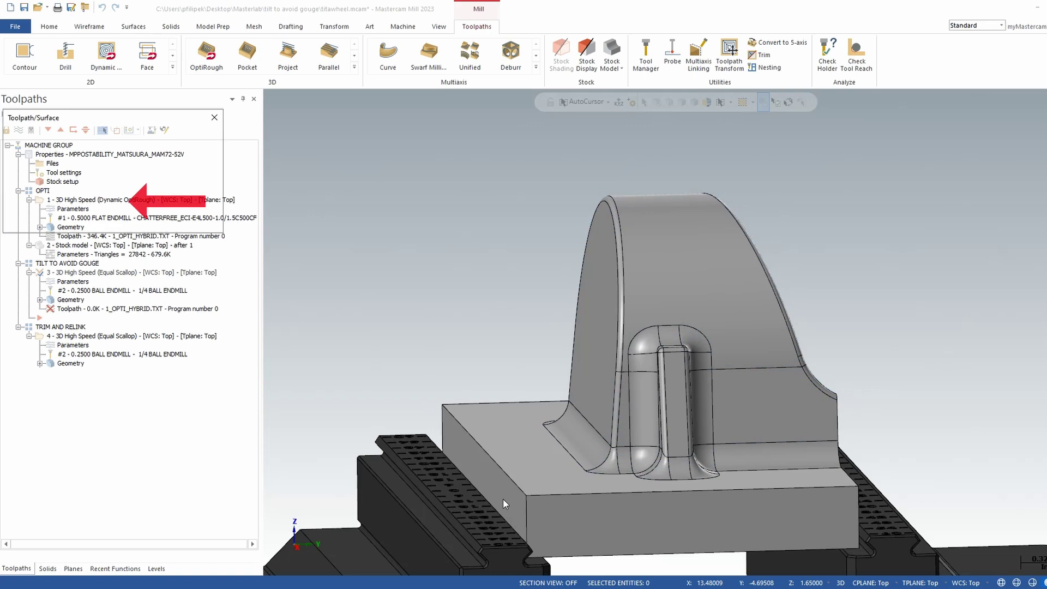
# - Acknowledge the holder gouge-check warning, suppressing it for the rest of the session
pyautogui.click(112, 202)
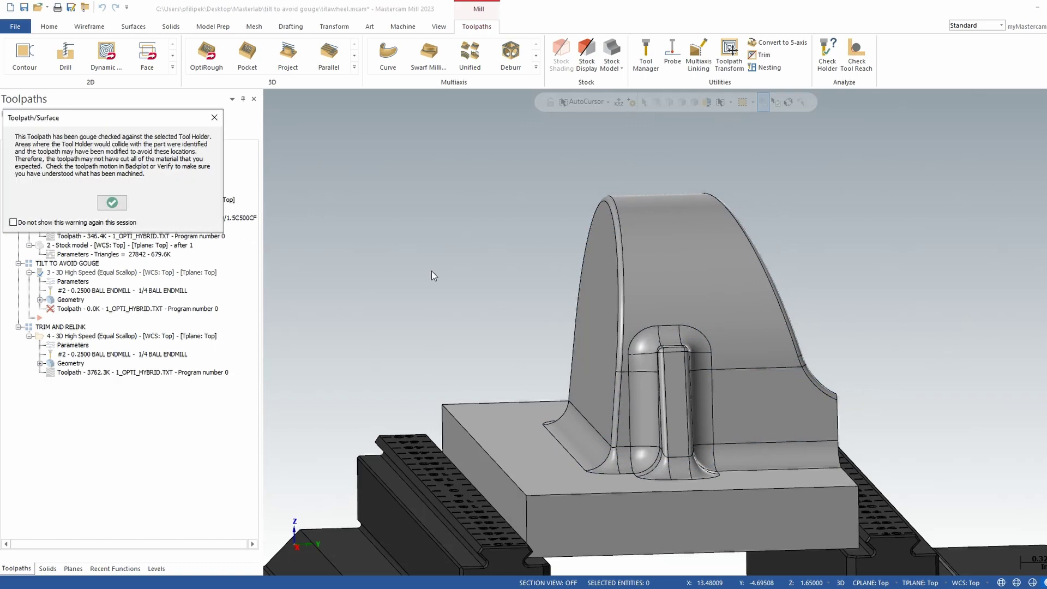
pyautogui.click(84, 223)
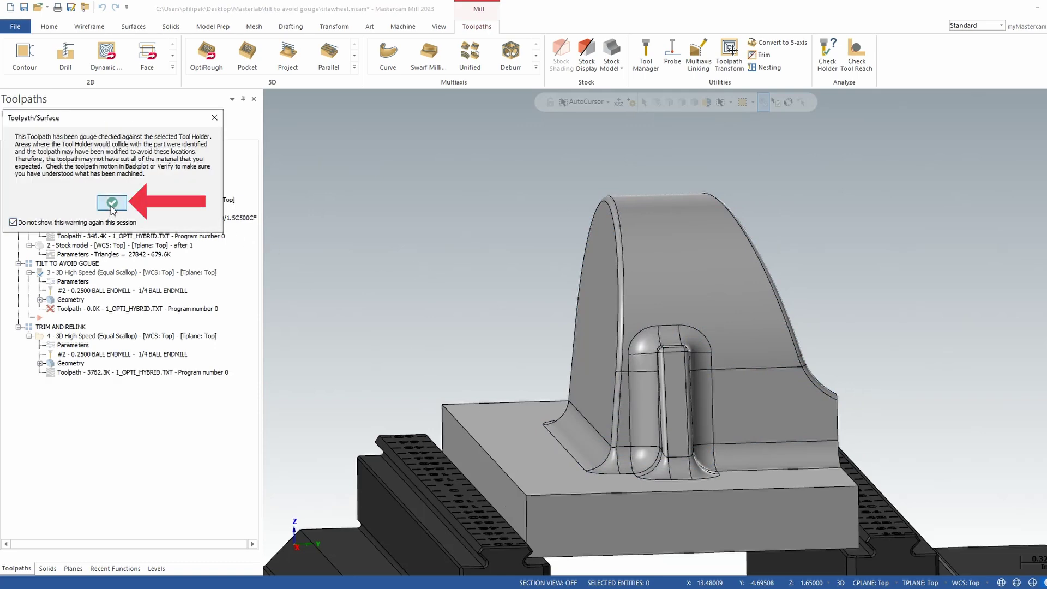
pyautogui.click(112, 202)
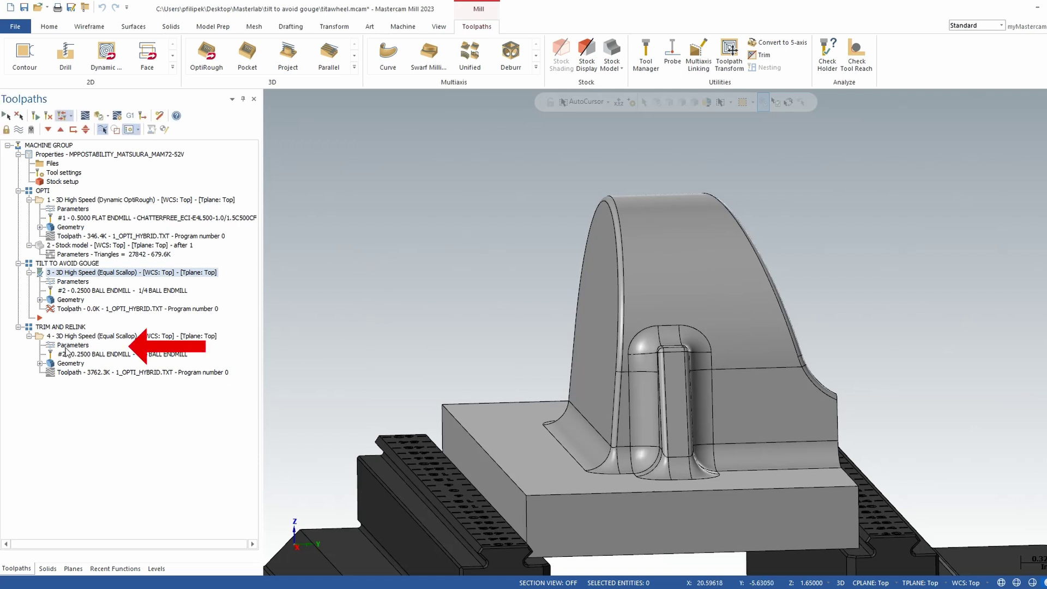
# - Show operation 4's toolpath, review its Trim to avoid gouge holder setting without changes, and zoom to the left fillet
pyautogui.click(67, 351)
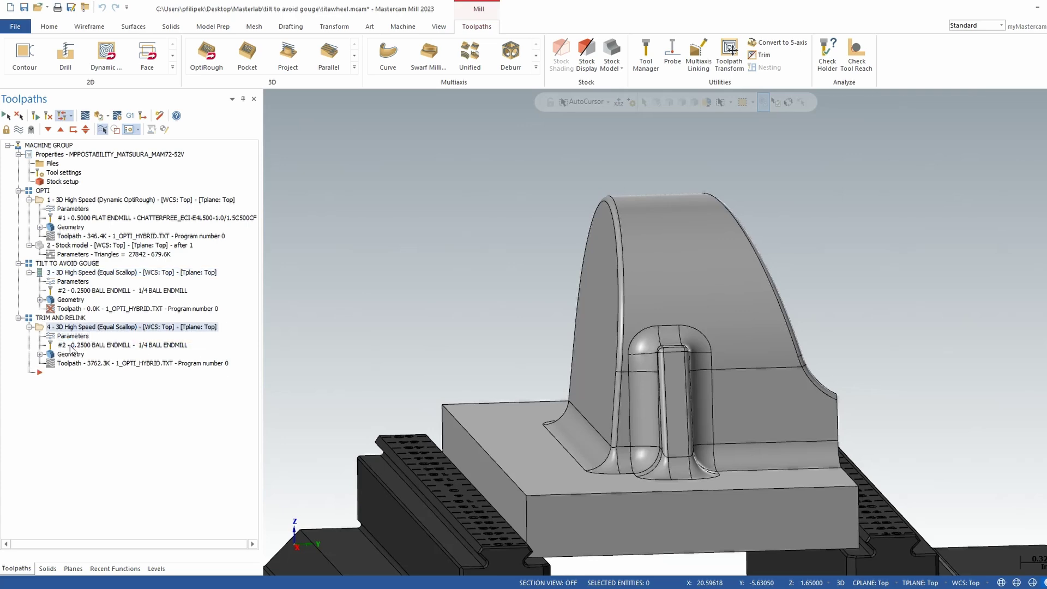
pyautogui.click(69, 344)
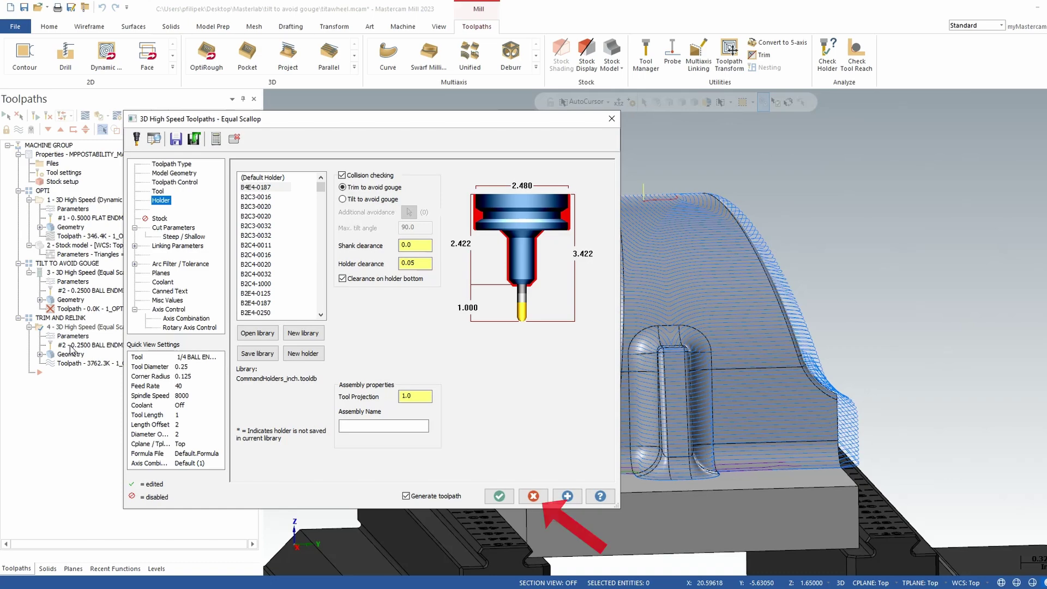
pyautogui.click(538, 499)
pyautogui.moveTo(560, 388); pyautogui.dragTo(599, 395, button='middle')
pyautogui.scroll(5, 627, 401)
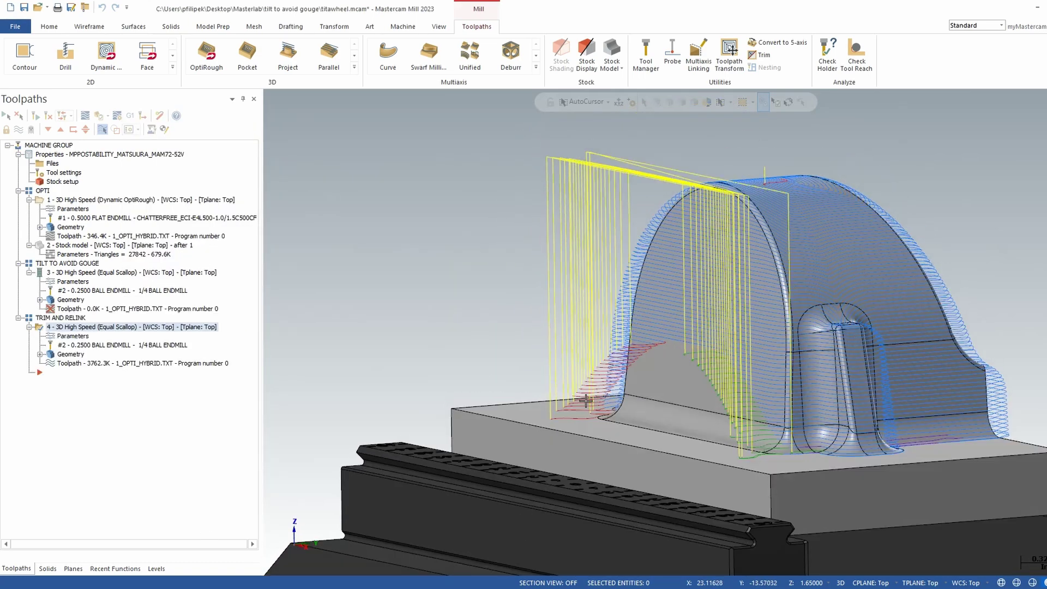
# - Zoom and orbit under the left arch fillet to inspect the trimmed passes, then return to isometric
pyautogui.scroll(2, 665, 407)
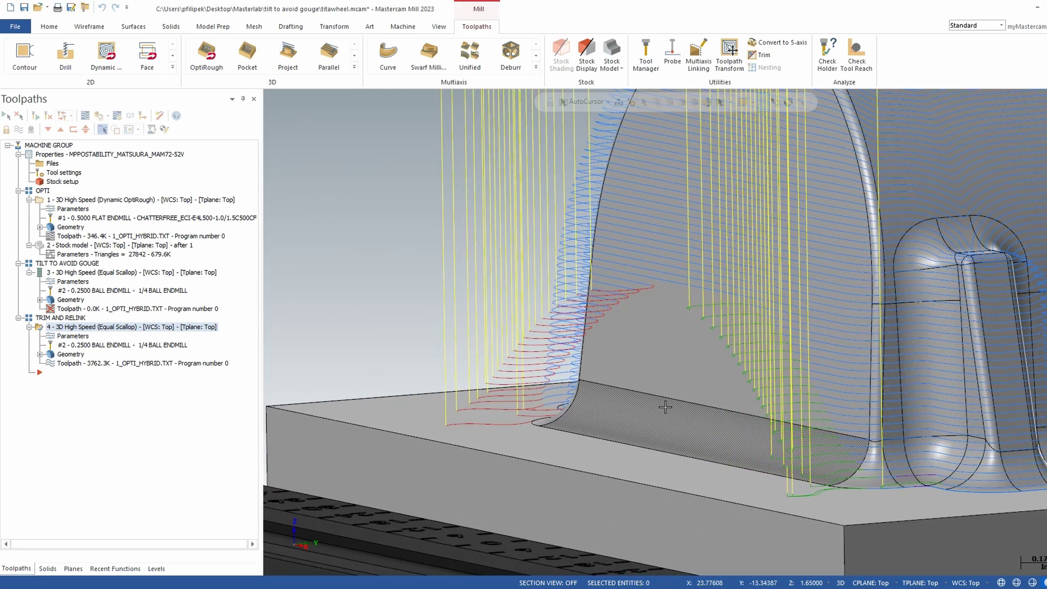
pyautogui.moveTo(665, 406)
pyautogui.mouseDown(button='middle')
pyautogui.moveTo(636, 430)
pyautogui.moveTo(498, 332)
pyautogui.moveTo(678, 334)
pyautogui.moveTo(603, 336)
pyautogui.moveTo(620, 326)
pyautogui.mouseUp(button='middle')
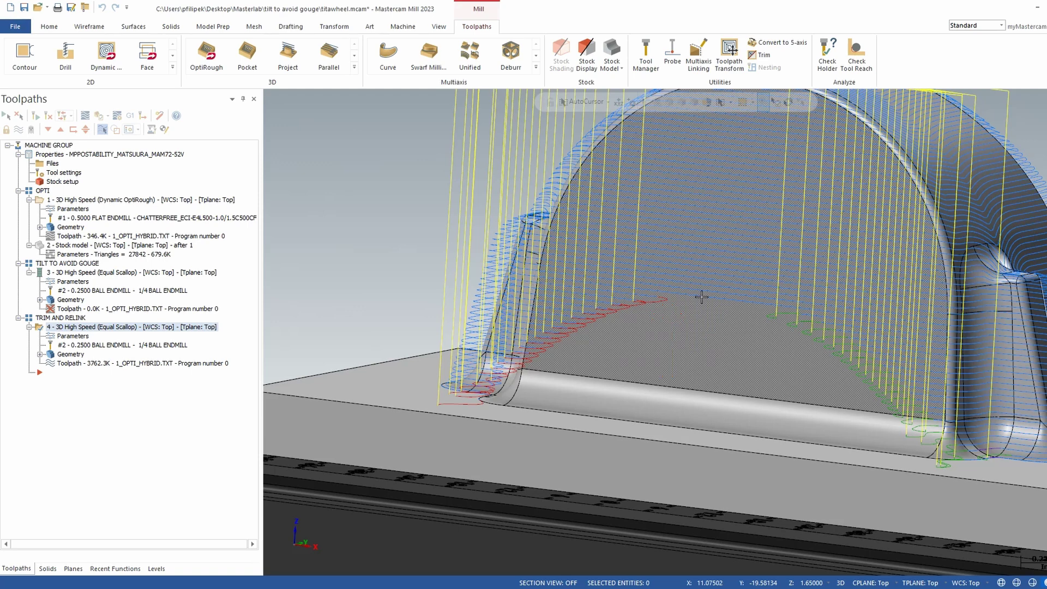
pyautogui.scroll(-3, 701, 297)
pyautogui.moveTo(761, 262); pyautogui.dragTo(683, 327, button='middle')
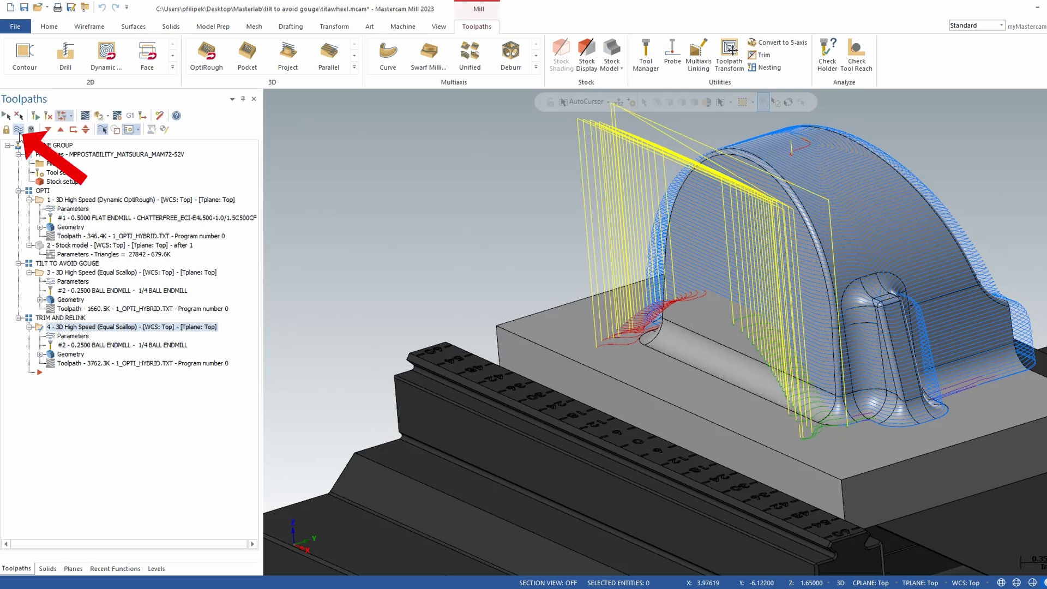
# - Hide the trim-and-relink toolpath and backplot operation 3 from the Right view
pyautogui.click(18, 129)
pyautogui.click(65, 282)
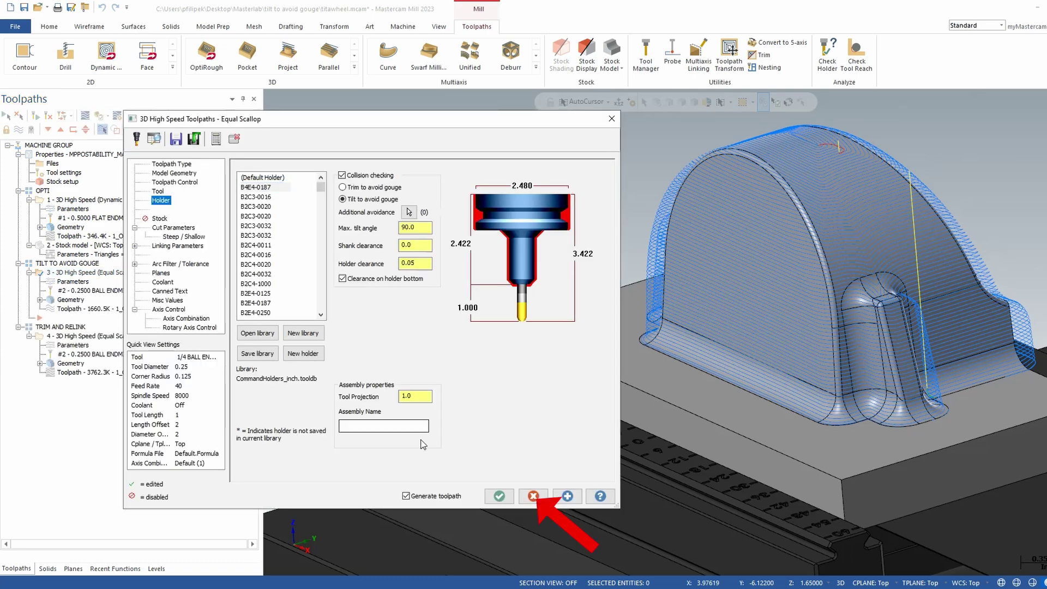
pyautogui.click(532, 497)
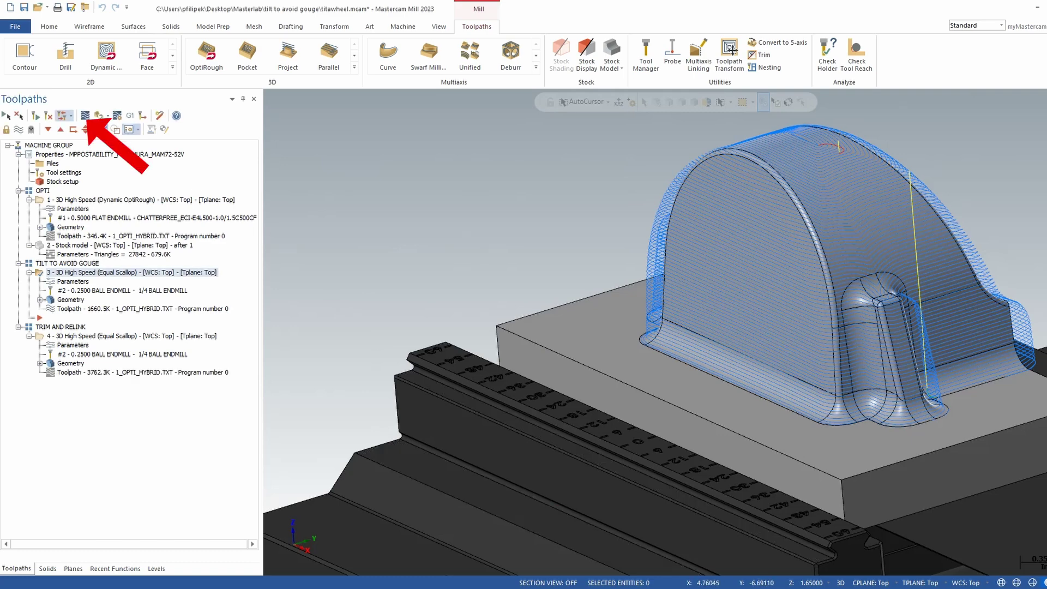
pyautogui.rightClick(399, 185)
pyautogui.click(456, 278)
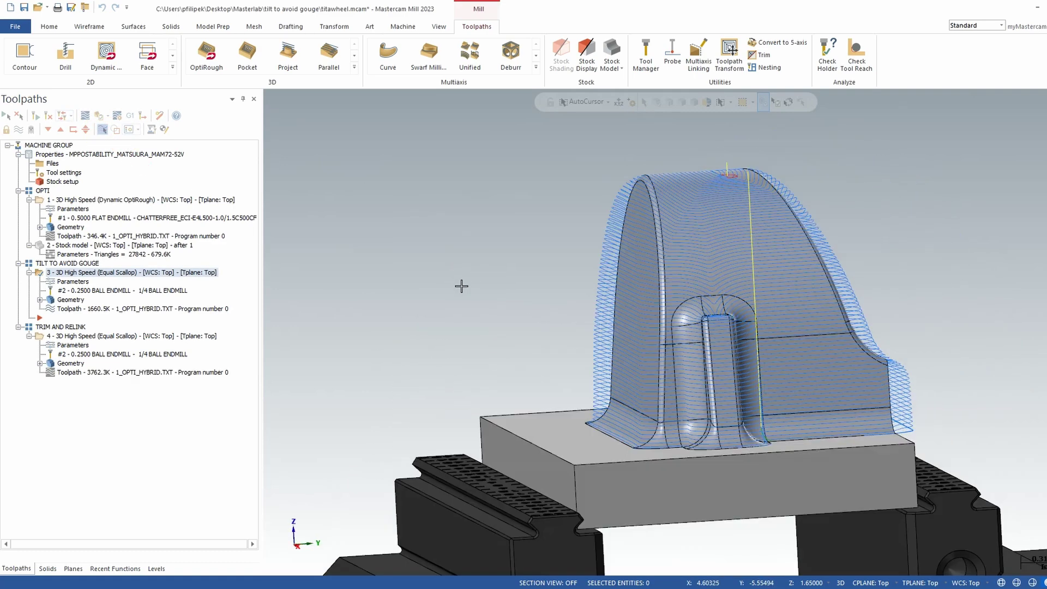
pyautogui.click(85, 116)
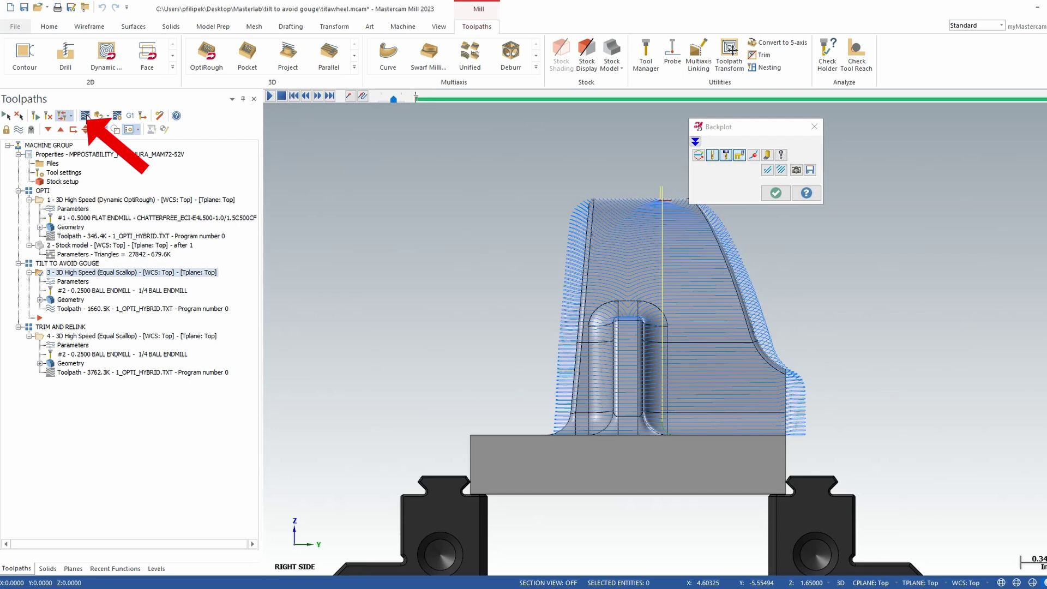